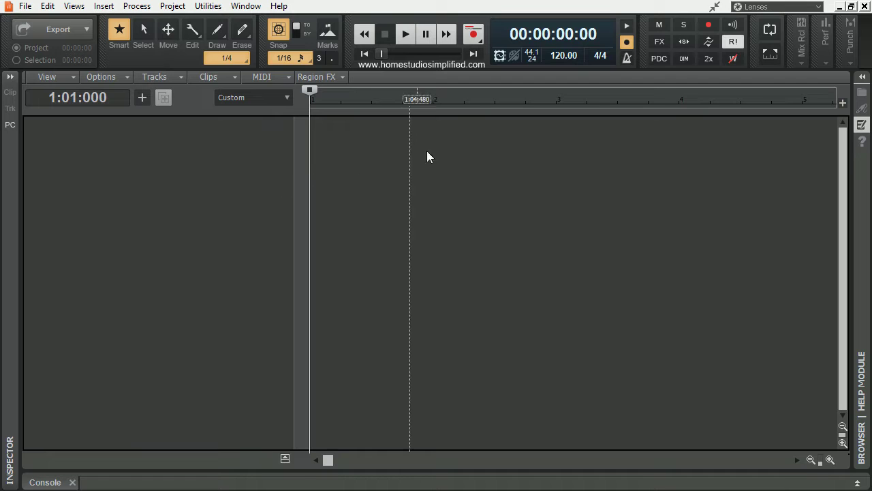
Step: Switch the recording mode to Sound on Sound, then review the audio device drivers in Preferences
{"action": "right_click", "coordinate": [475, 36]}
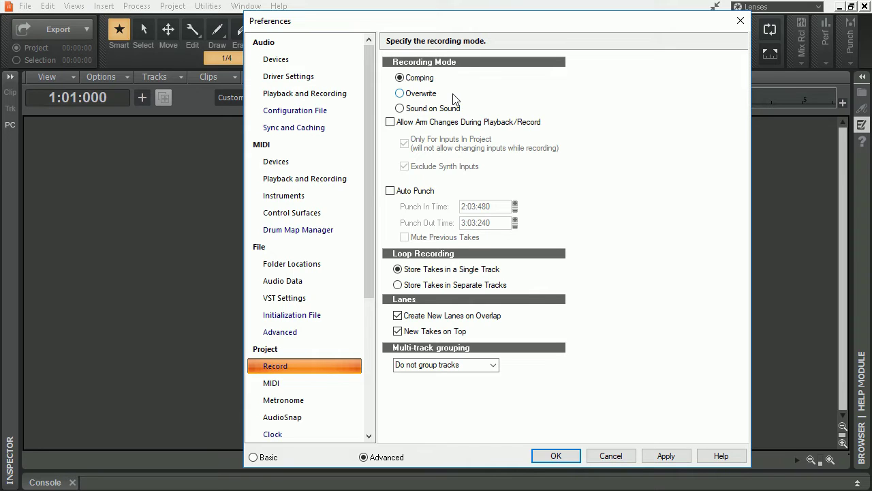
{"action": "left_click", "coordinate": [400, 108]}
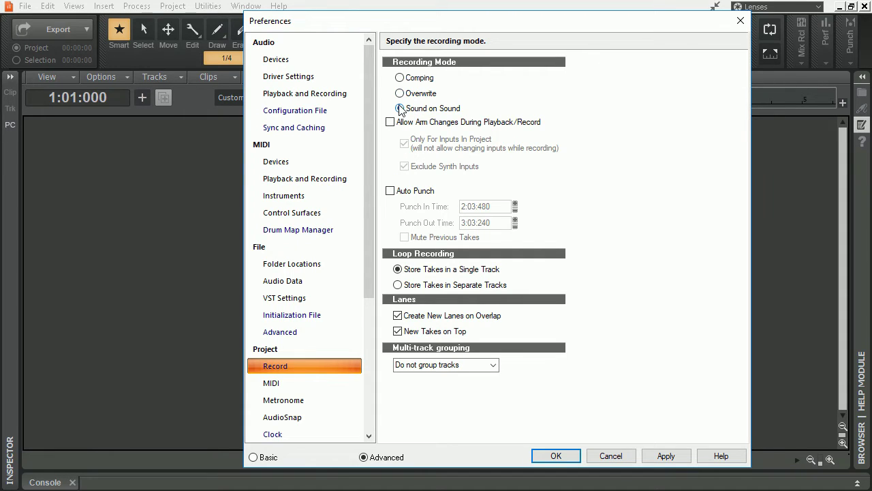
{"action": "left_click", "coordinate": [669, 461]}
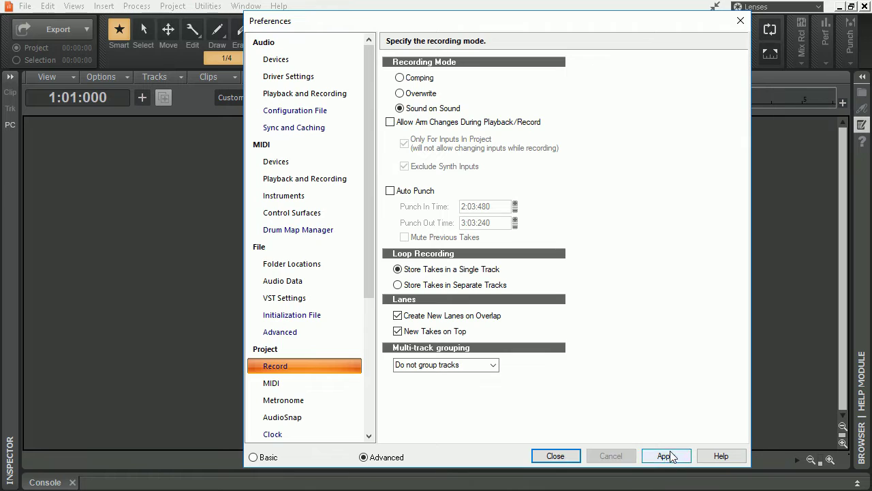
{"action": "left_click", "coordinate": [564, 458]}
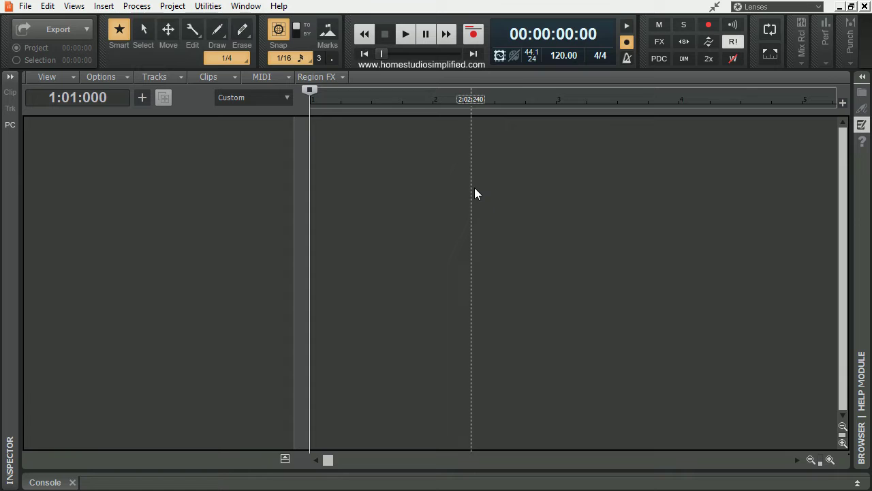
{"action": "key", "text": "p"}
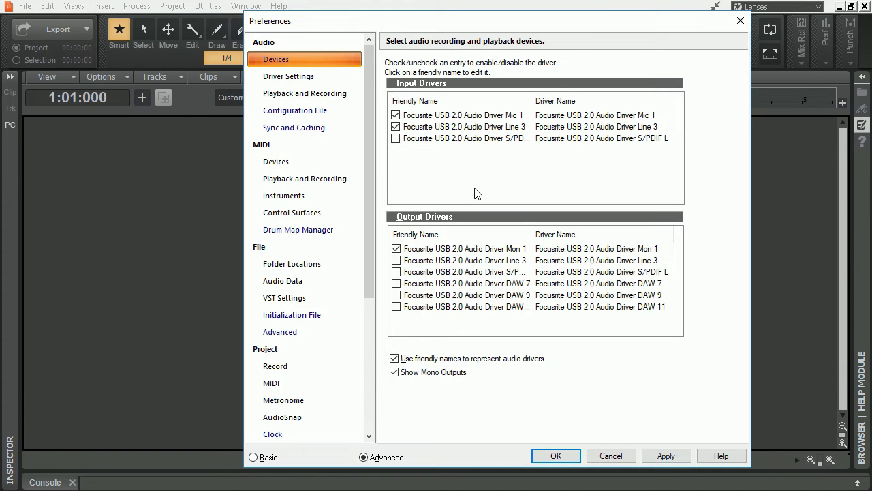
{"action": "left_click", "coordinate": [574, 458]}
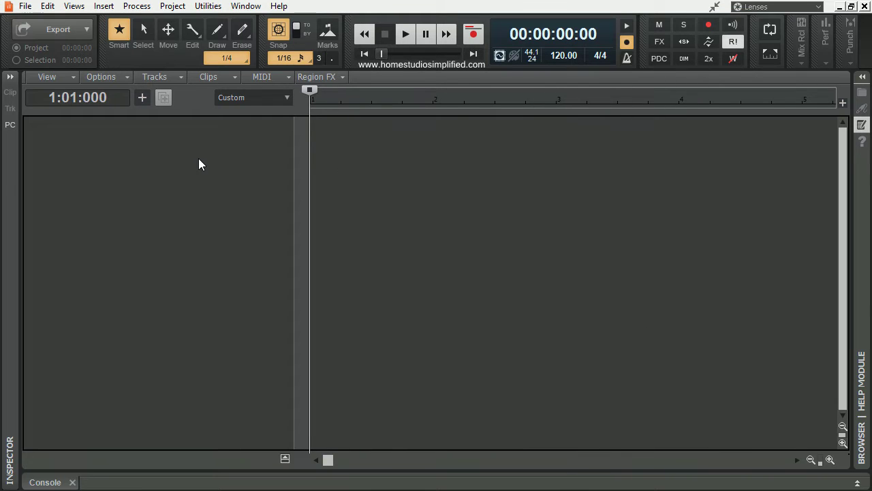
Step: Add an audio track with Left Focusrite USB 2.0 Mic 1 input, make Track 1 taller, and arm it
{"action": "left_click", "coordinate": [143, 97]}
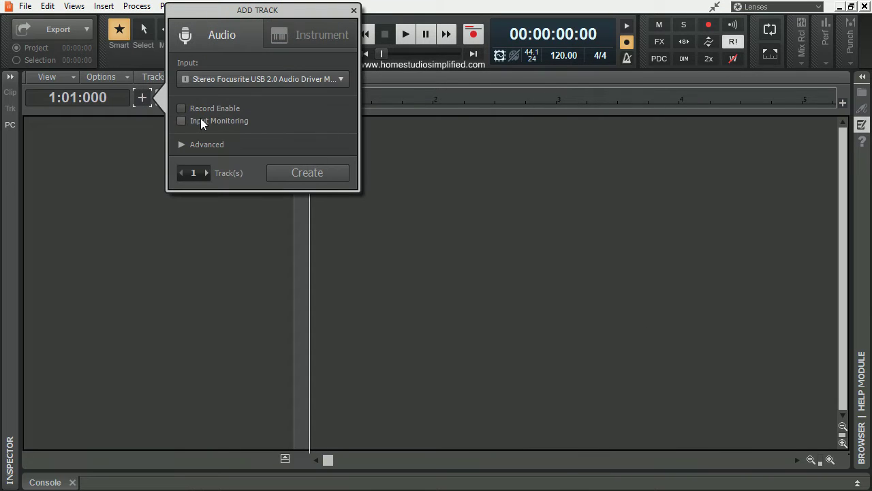
{"action": "left_click", "coordinate": [270, 82]}
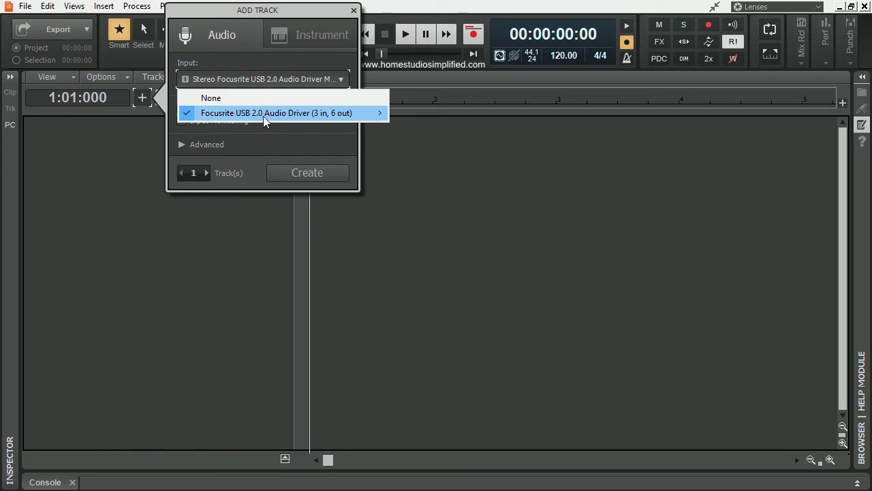
{"action": "mouse_move", "coordinate": [330, 116]}
{"action": "left_click", "coordinate": [421, 115]}
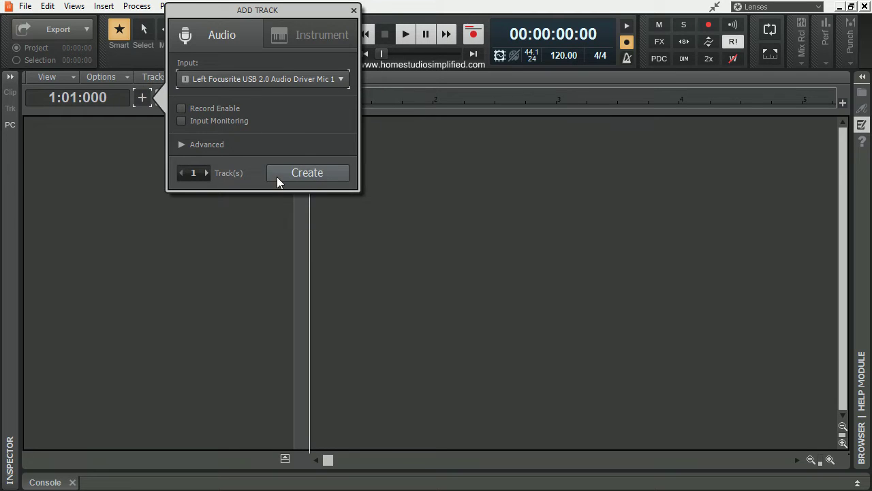
{"action": "left_click", "coordinate": [329, 177]}
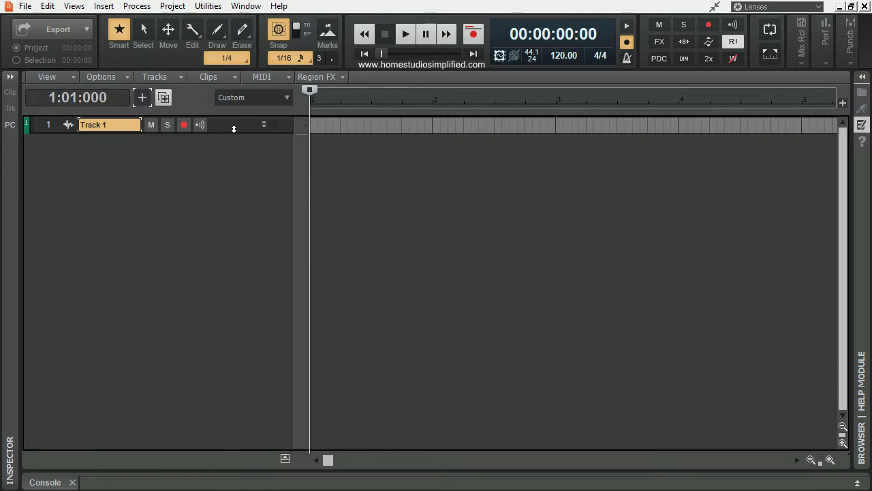
{"action": "left_click_drag", "start_coordinate": [231, 132], "coordinate": [257, 263]}
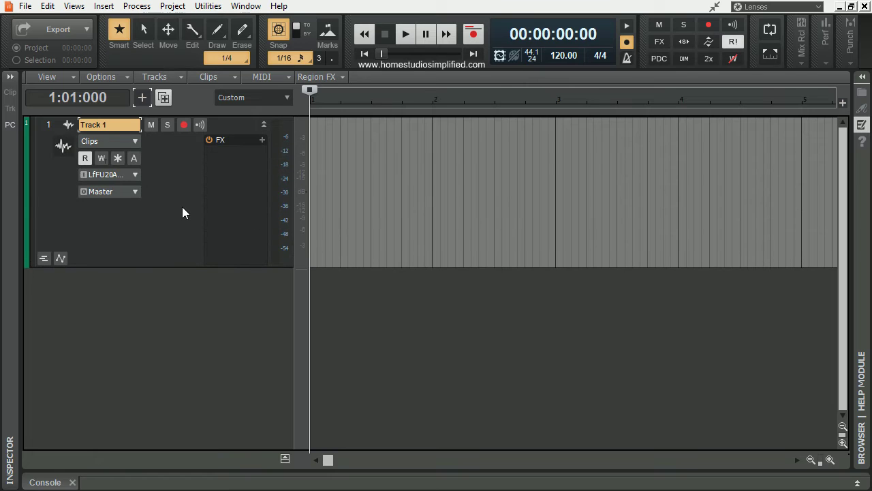
{"action": "left_click", "coordinate": [185, 125]}
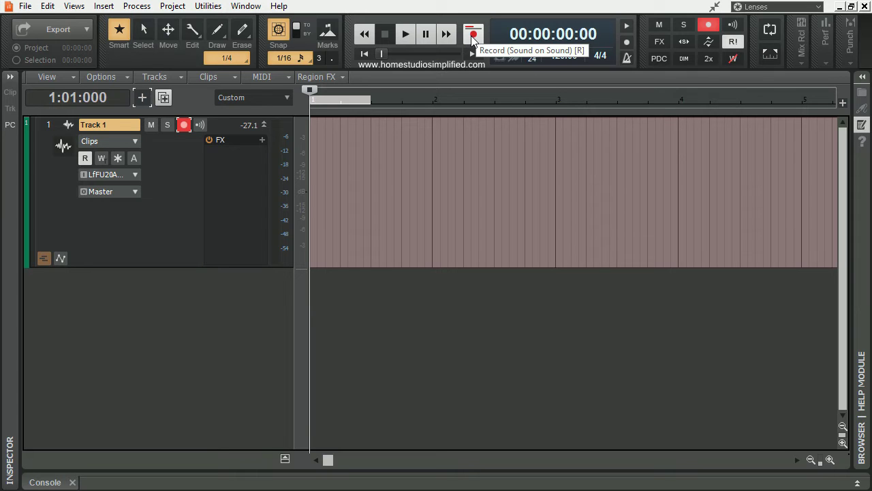
Step: Record a sung vocal take on armed Track 1, stopping to keep the clip Record 2
{"action": "left_click", "coordinate": [473, 35]}
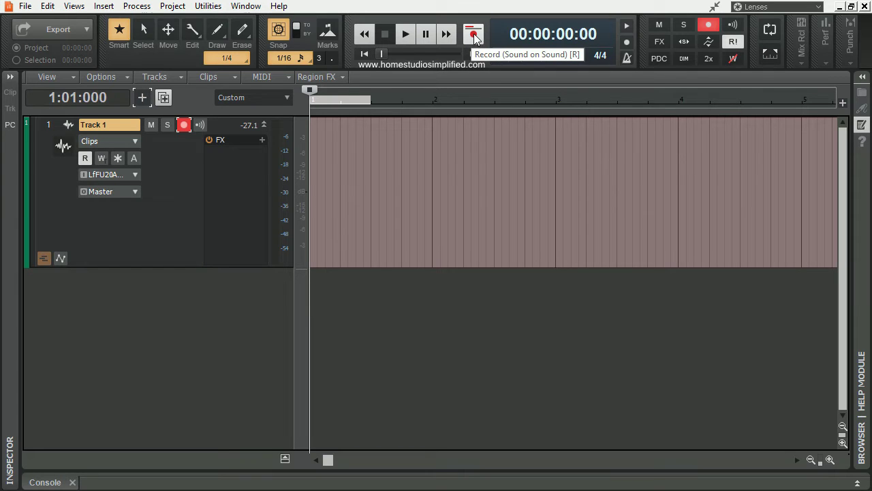
{"action": "left_click", "coordinate": [474, 35]}
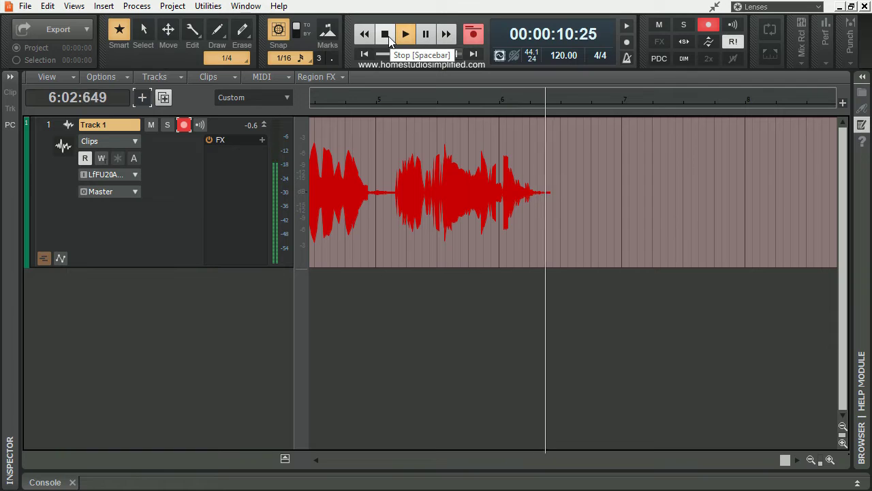
{"action": "left_click", "coordinate": [385, 35]}
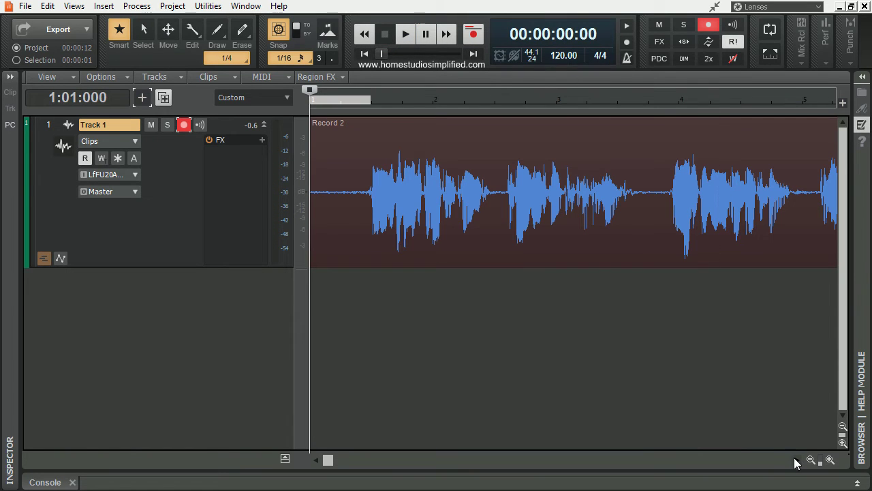
Step: Audition the Record 2 take, then trim the clip's tail so it ends around measure 5
{"action": "left_click", "coordinate": [796, 460]}
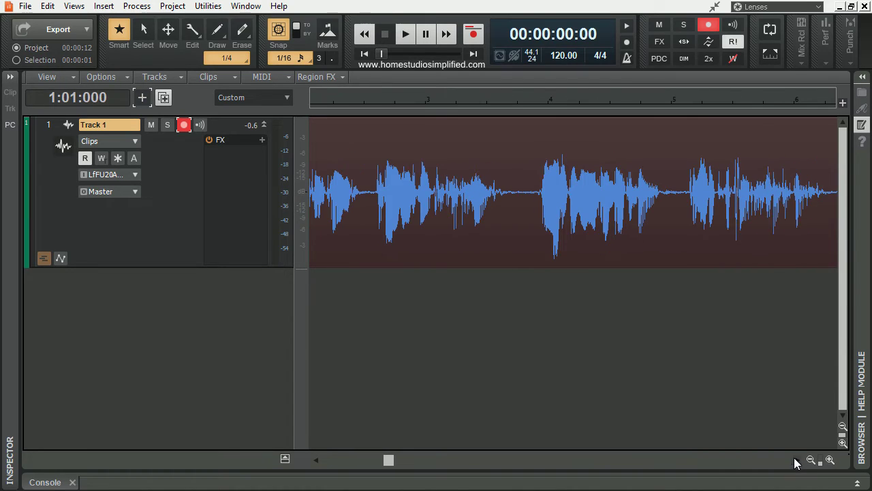
{"action": "left_click", "coordinate": [405, 34]}
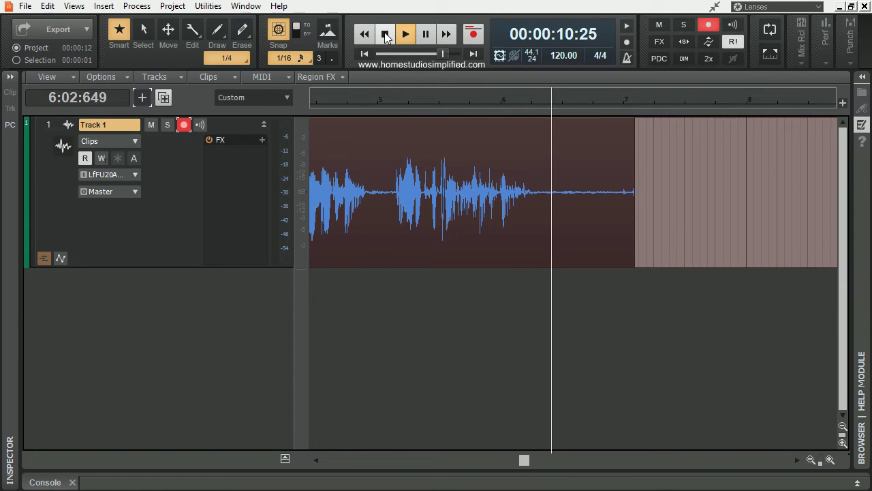
{"action": "left_click", "coordinate": [385, 34]}
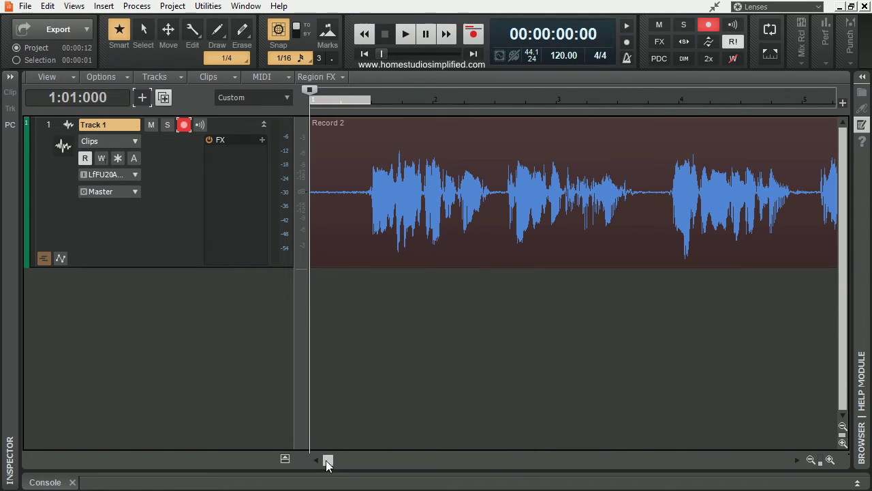
{"action": "left_click_drag", "start_coordinate": [336, 461], "coordinate": [500, 461]}
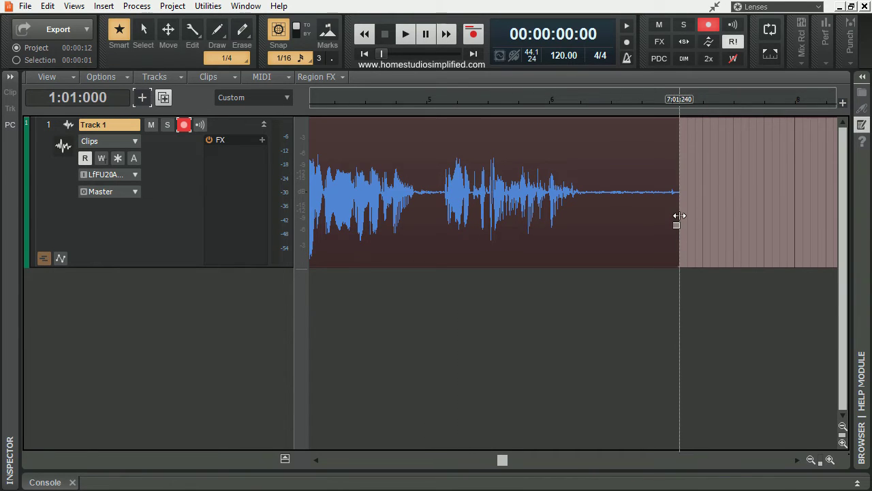
{"action": "left_click_drag", "start_coordinate": [679, 215], "coordinate": [437, 234]}
Step: Place the Now time at 3:04:720 and begin recording replacement take Record 3
{"action": "left_click", "coordinate": [316, 459]}
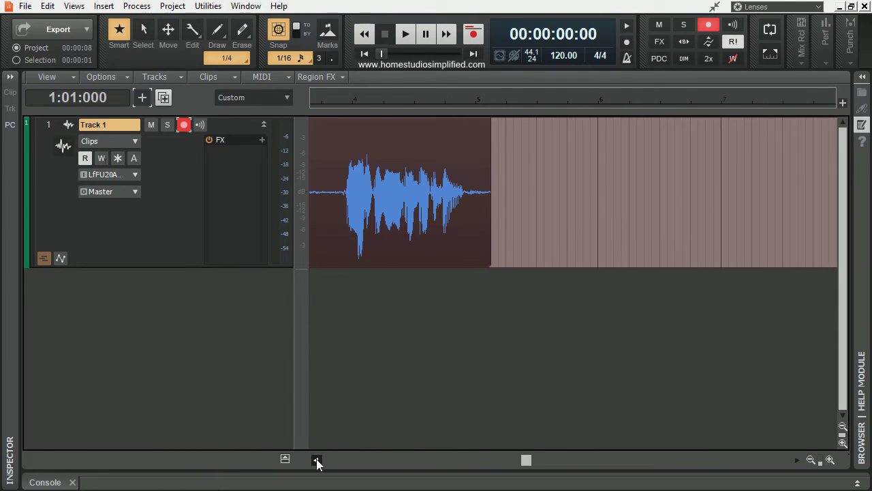
{"action": "left_click", "coordinate": [409, 99]}
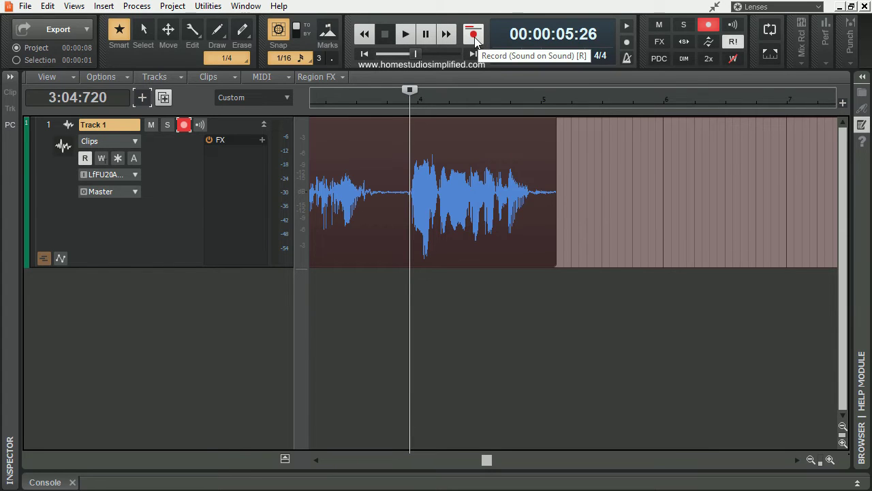
{"action": "left_click", "coordinate": [474, 37]}
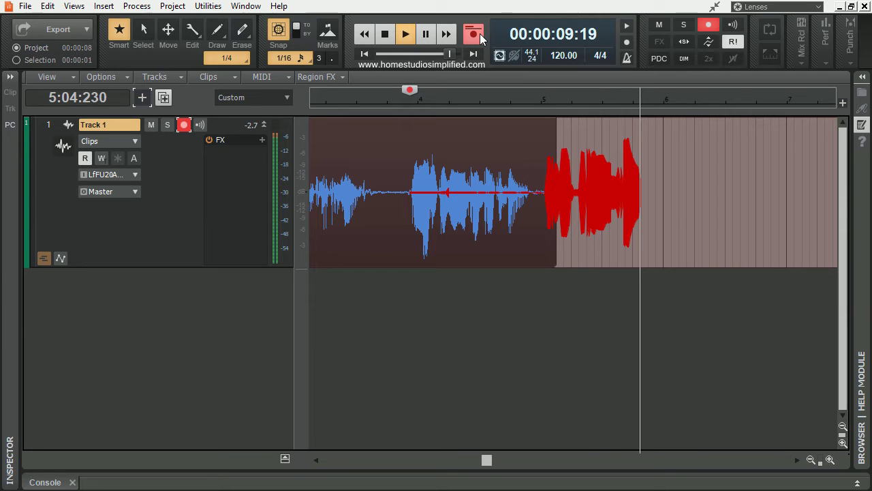
Step: Stop recording and trim Record 3's start to about 4:04:240, crossfading with the original
{"action": "left_click", "coordinate": [385, 33]}
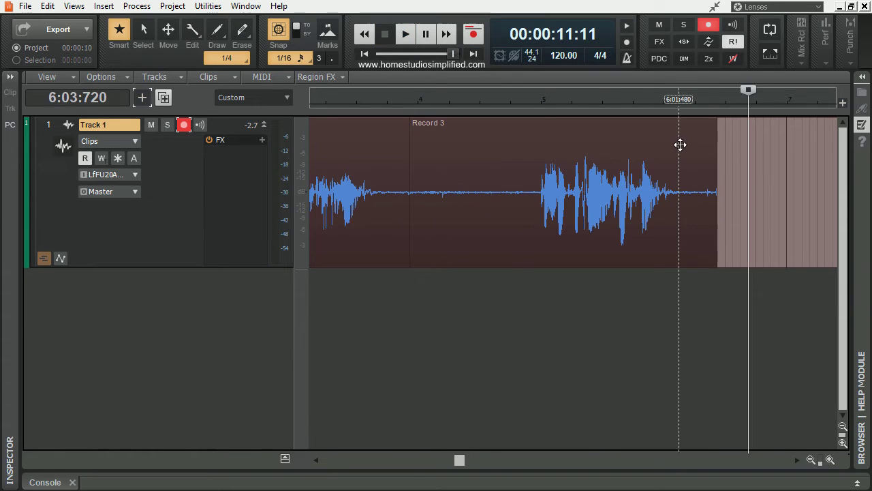
{"action": "left_click", "coordinate": [632, 141]}
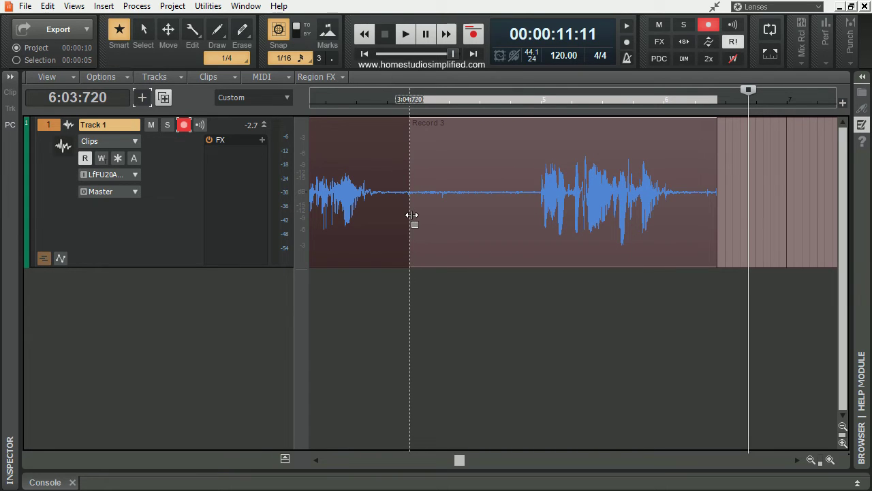
{"action": "left_click_drag", "start_coordinate": [412, 216], "coordinate": [520, 216]}
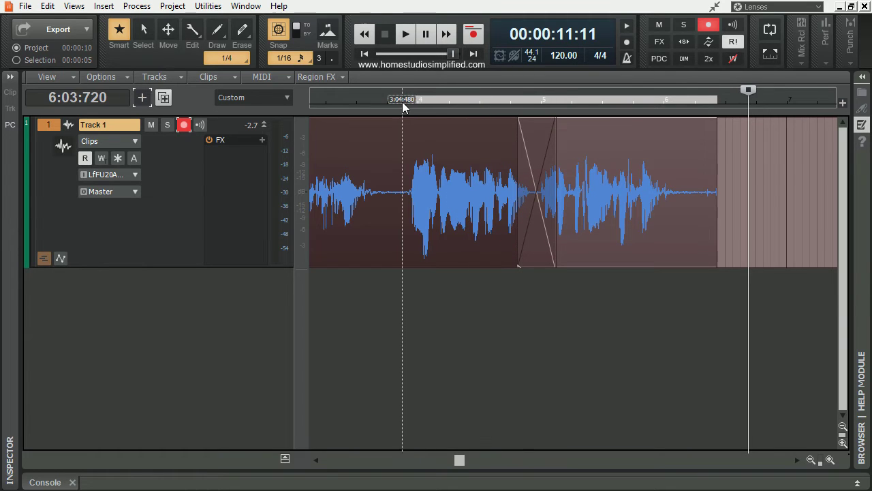
Step: Audition the join from 3:04:480, then select and delete the second vocal clip
{"action": "left_click", "coordinate": [402, 102]}
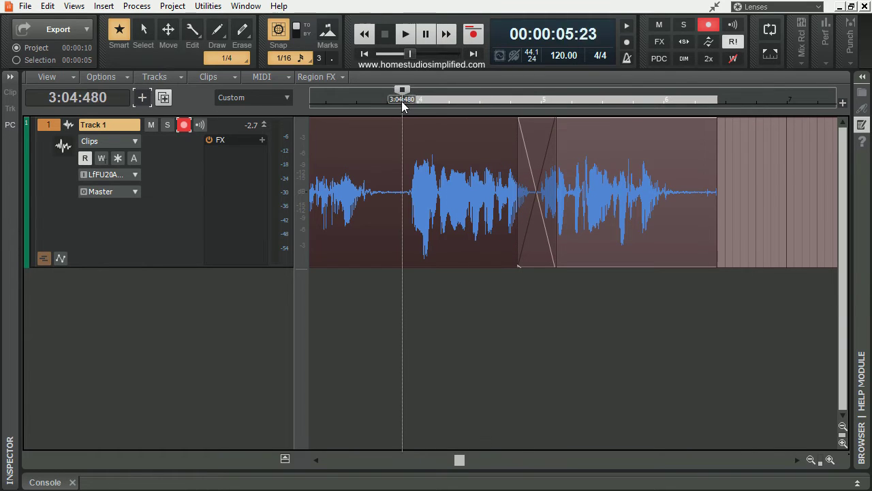
{"action": "left_click", "coordinate": [405, 34]}
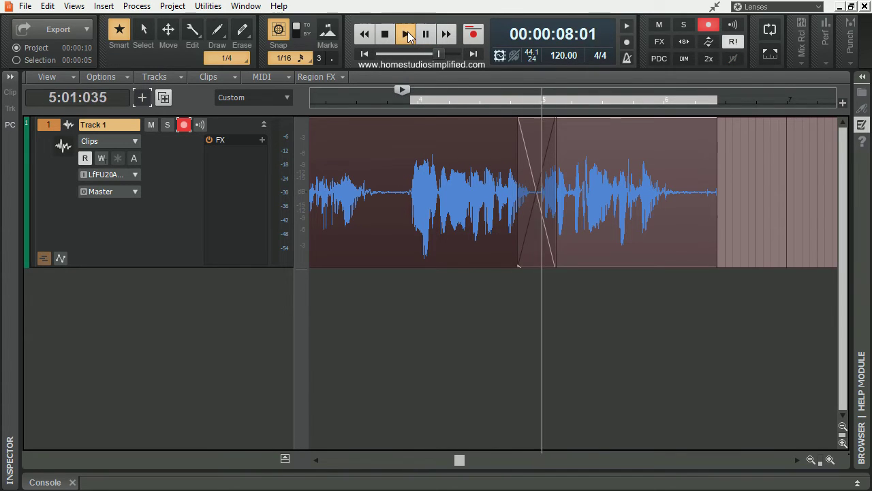
{"action": "left_click", "coordinate": [386, 34]}
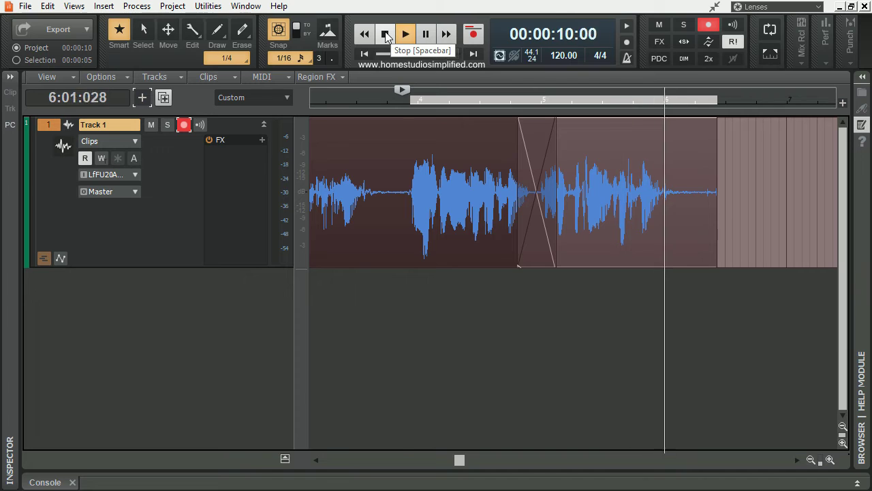
{"action": "left_click", "coordinate": [385, 34]}
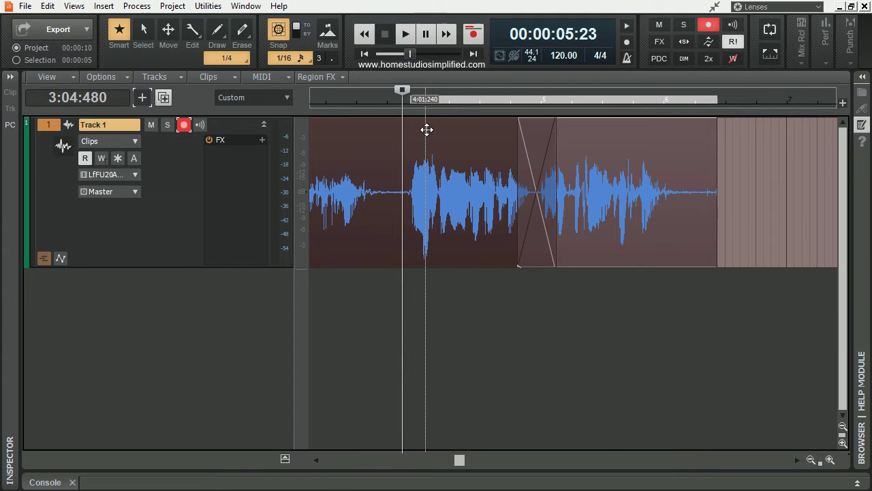
{"action": "left_click", "coordinate": [619, 138]}
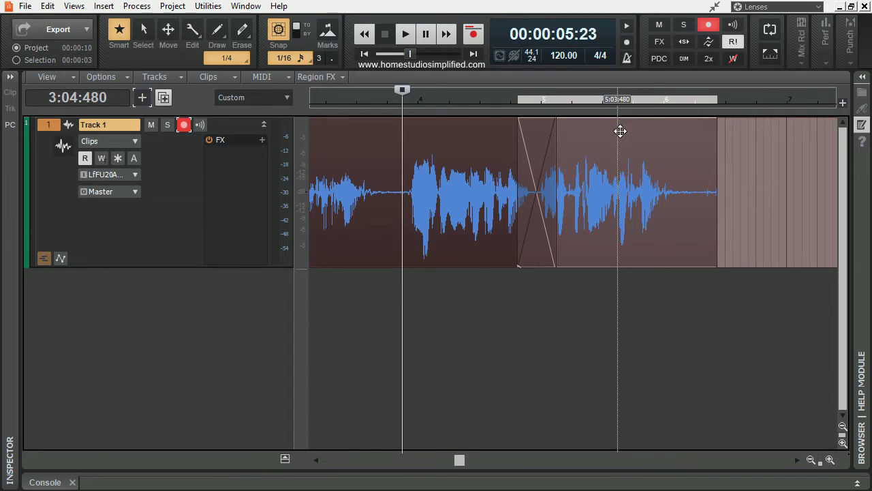
{"action": "key", "text": "Delete"}
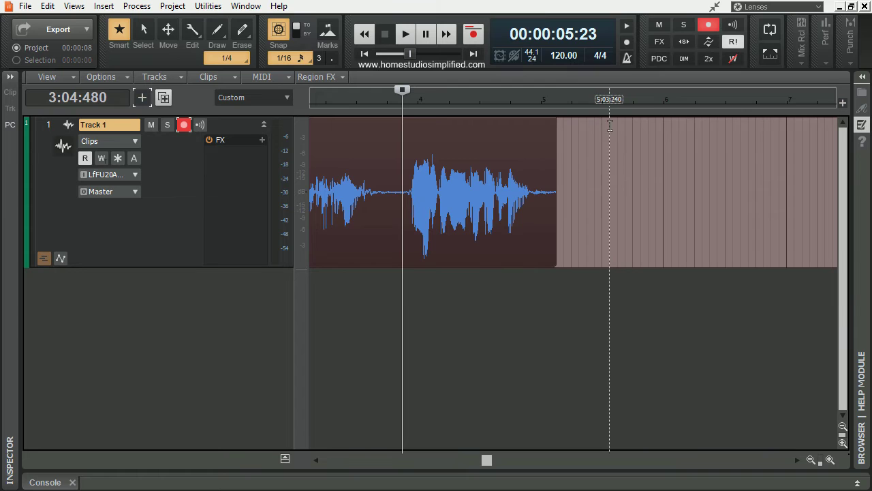
Step: Undo the clip deletion and set a loop region from 3:04:480 to about 6:02
{"action": "key", "text": "ctrl+z"}
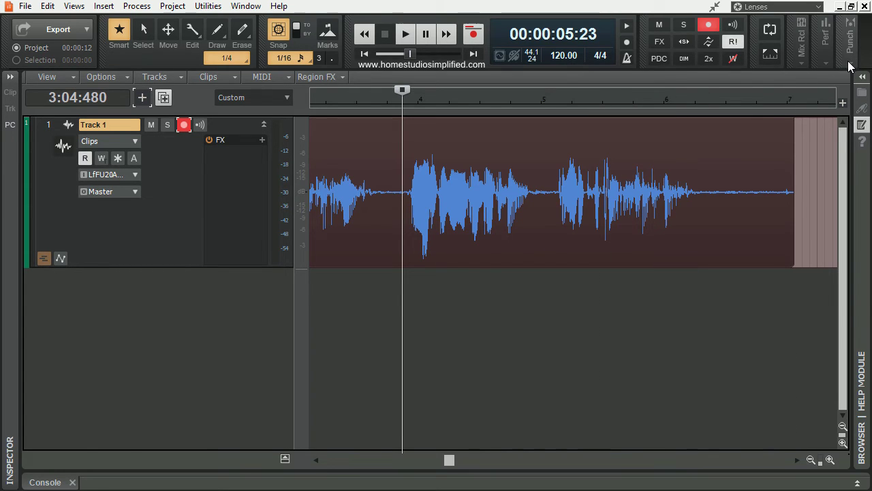
{"action": "mouse_move", "coordinate": [849, 66]}
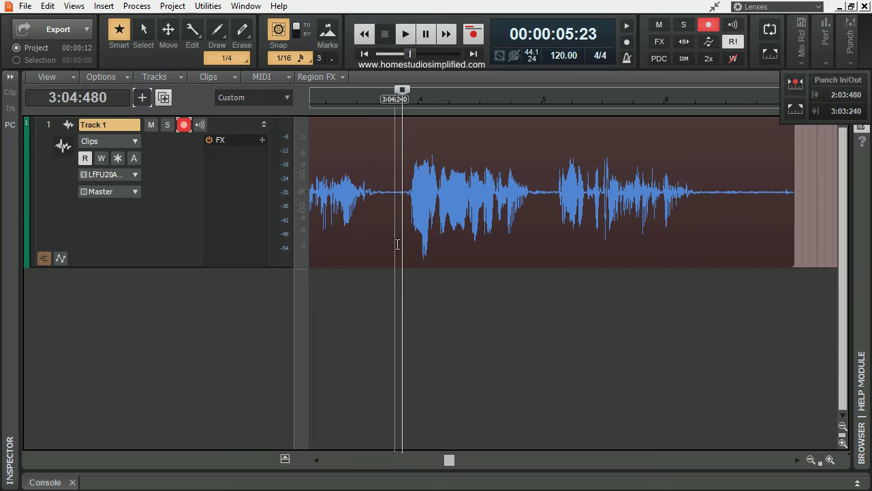
{"action": "left_click_drag", "start_coordinate": [402, 230], "coordinate": [702, 226]}
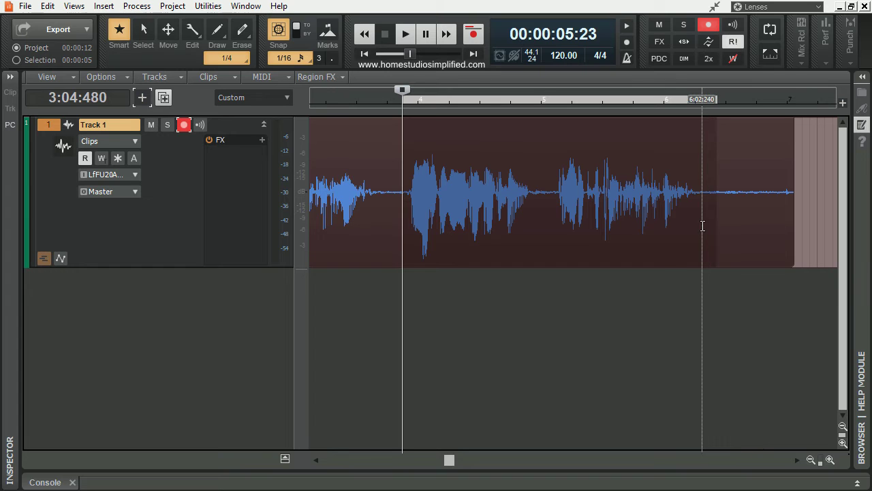
{"action": "key", "text": "ctrl+shift+l"}
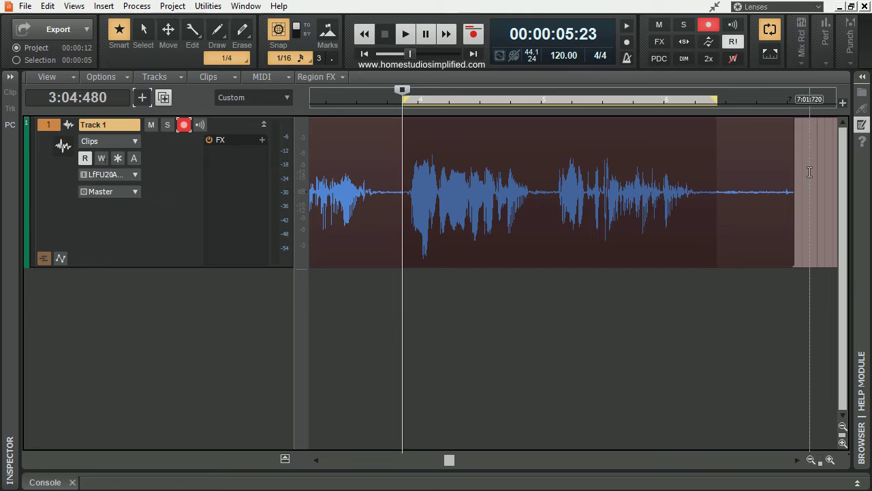
{"action": "left_click", "coordinate": [810, 170]}
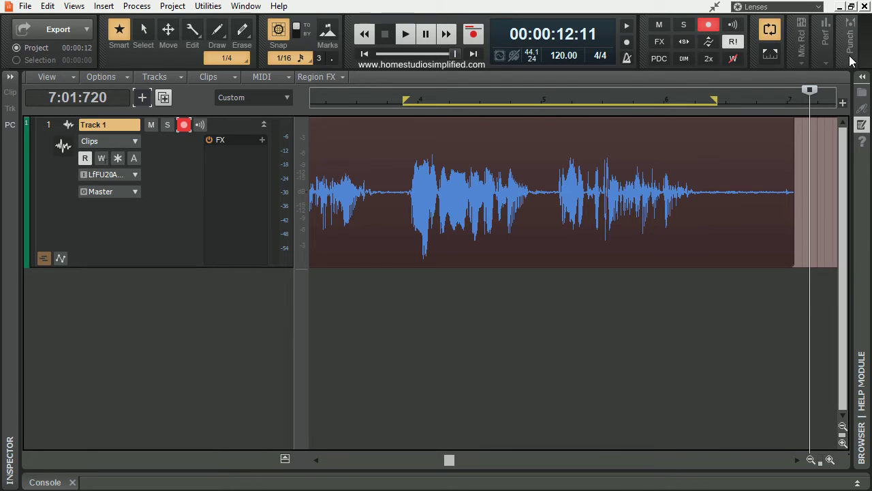
Step: Enable Auto Punch with the punch range over the second phrase, measure 5 to 6:02
{"action": "left_click_drag", "start_coordinate": [558, 230], "coordinate": [708, 225]}
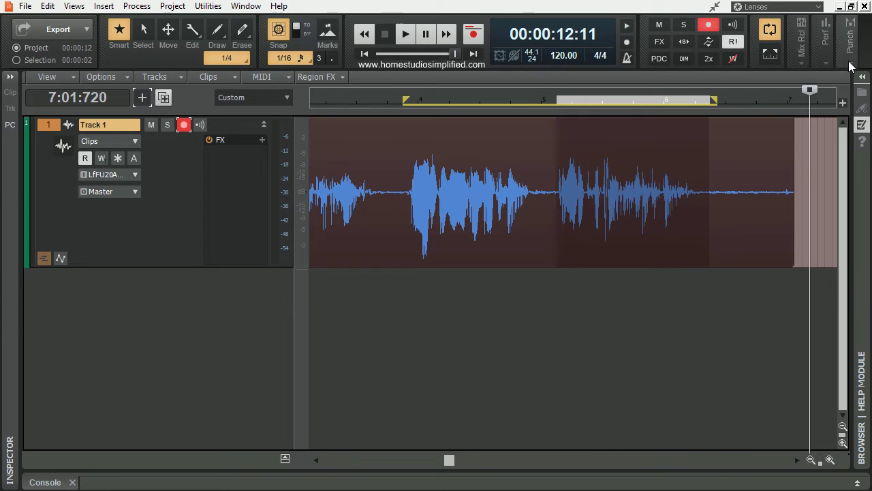
{"action": "left_click", "coordinate": [850, 38]}
{"action": "left_click", "coordinate": [799, 84]}
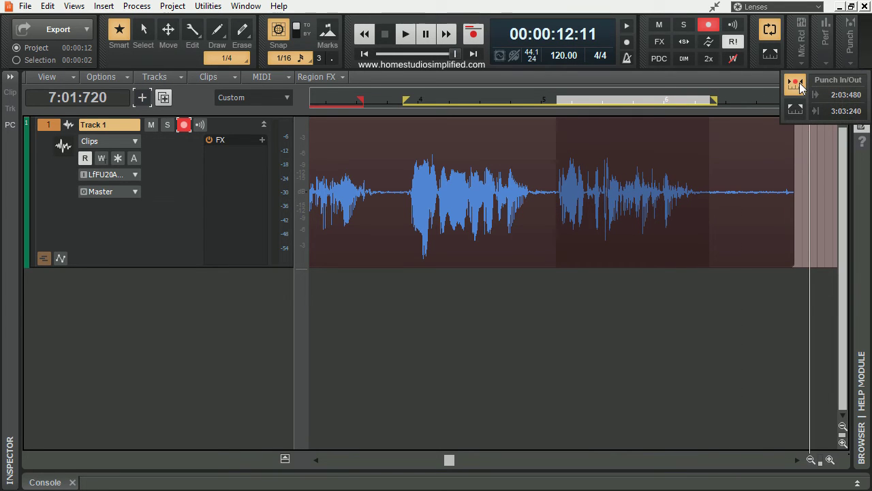
{"action": "left_click_drag", "start_coordinate": [328, 103], "coordinate": [637, 108]}
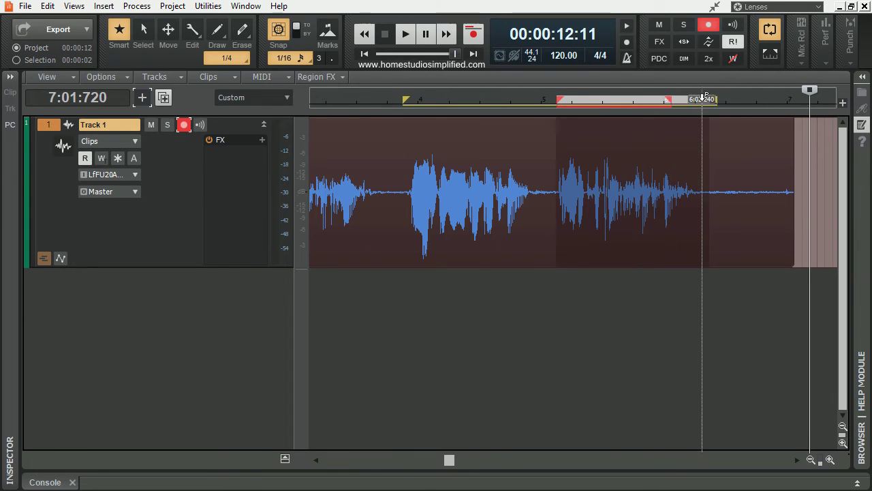
{"action": "left_click", "coordinate": [690, 314]}
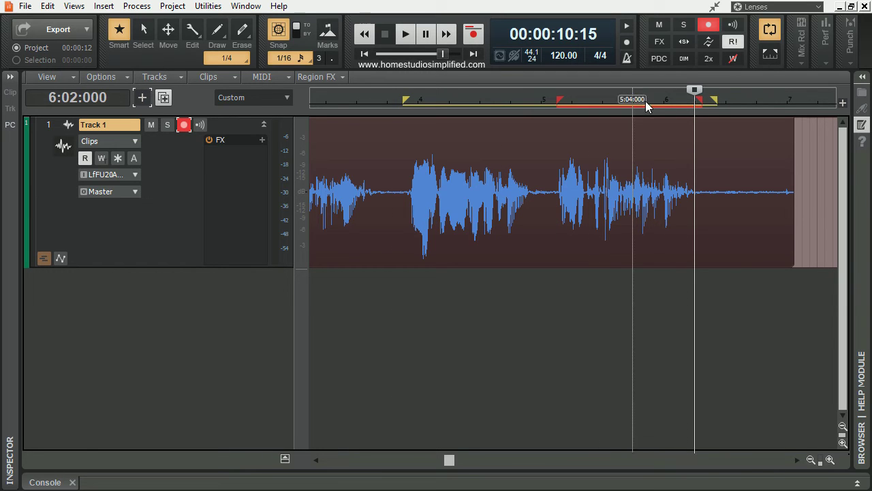
Step: Adjust the punch range to 5:01:000–6:02:240, then play the loop to preview it
{"action": "left_click", "coordinate": [486, 104]}
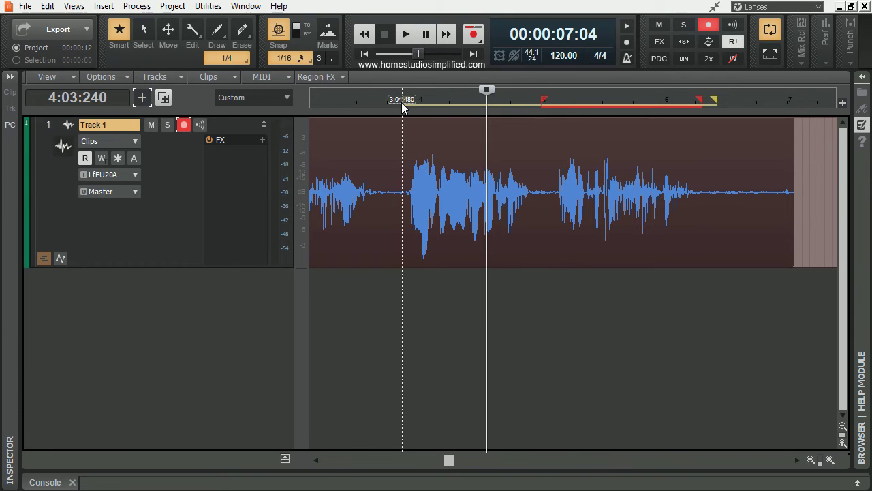
{"action": "mouse_move", "coordinate": [401, 102]}
{"action": "left_mouse_down"}
{"action": "mouse_move", "coordinate": [608, 114]}
{"action": "mouse_move", "coordinate": [720, 107]}
{"action": "left_mouse_up"}
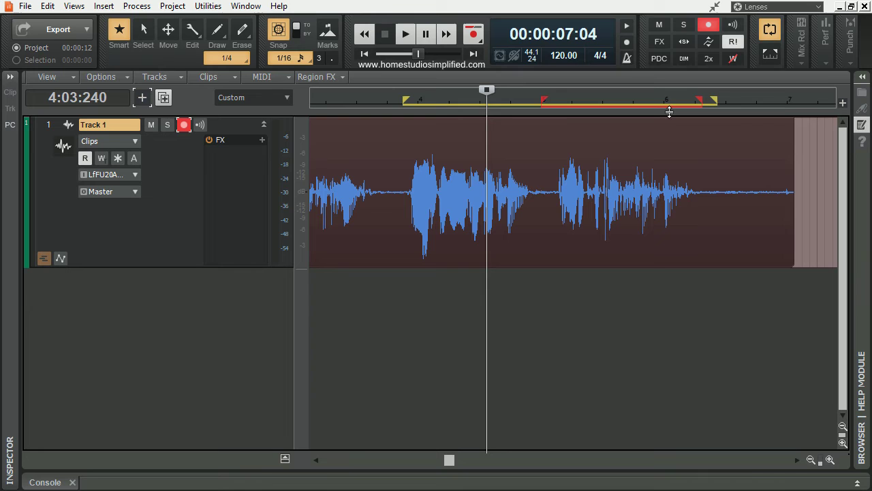
{"action": "left_click_drag", "start_coordinate": [662, 105], "coordinate": [655, 106]}
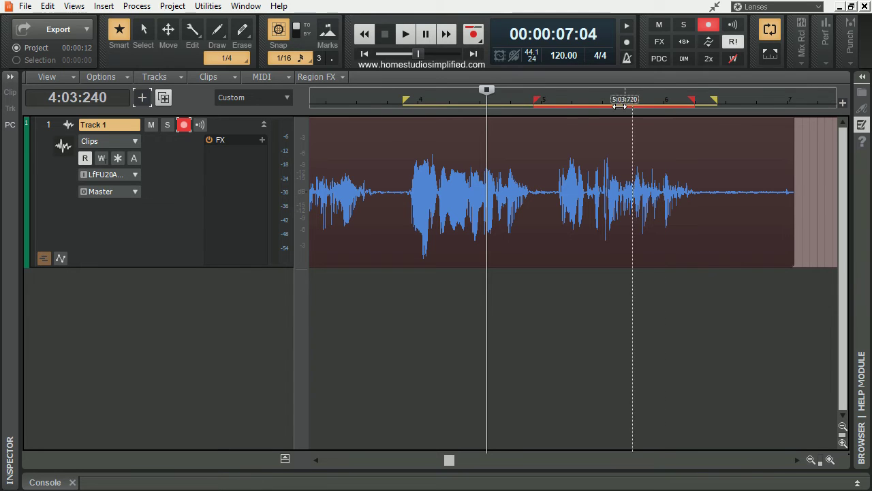
{"action": "mouse_move", "coordinate": [541, 106]}
{"action": "left_mouse_down"}
{"action": "mouse_move", "coordinate": [533, 106]}
{"action": "mouse_move", "coordinate": [569, 105]}
{"action": "mouse_move", "coordinate": [543, 105]}
{"action": "left_mouse_up"}
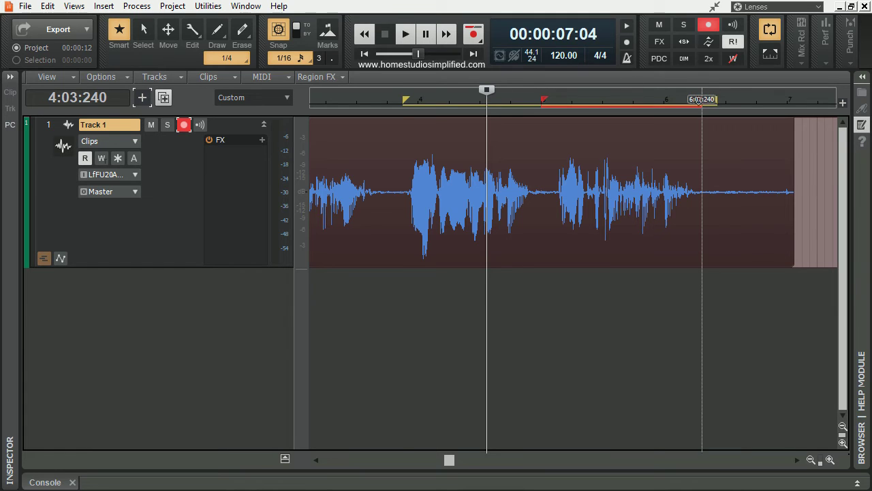
{"action": "key", "text": "space"}
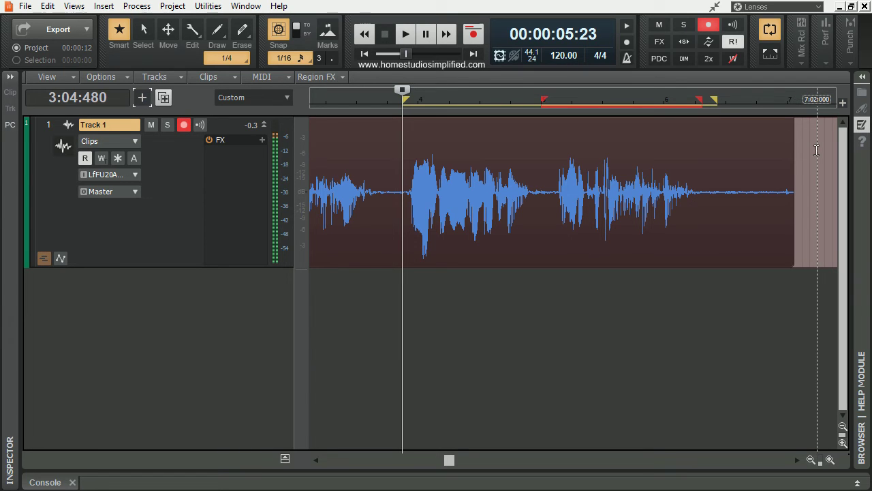
Step: Set the Record preferences' Recording Mode to Overwrite and apply the change
{"action": "right_click", "coordinate": [478, 36]}
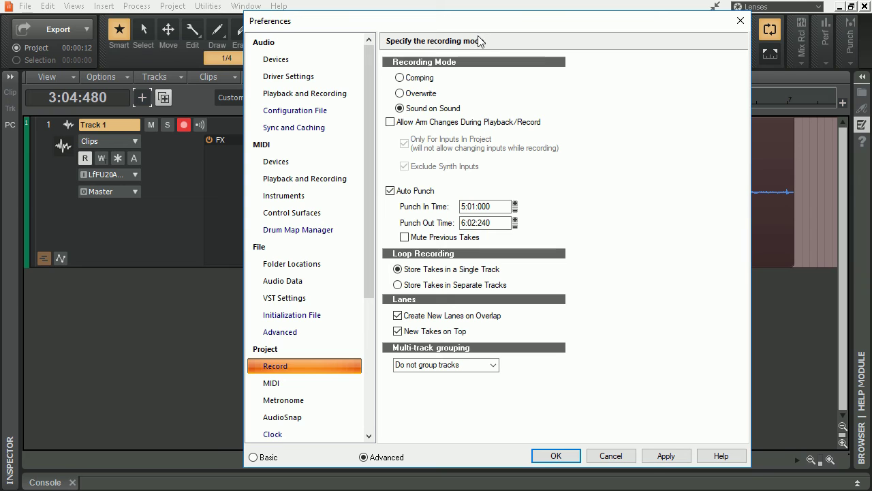
{"action": "left_click", "coordinate": [400, 94]}
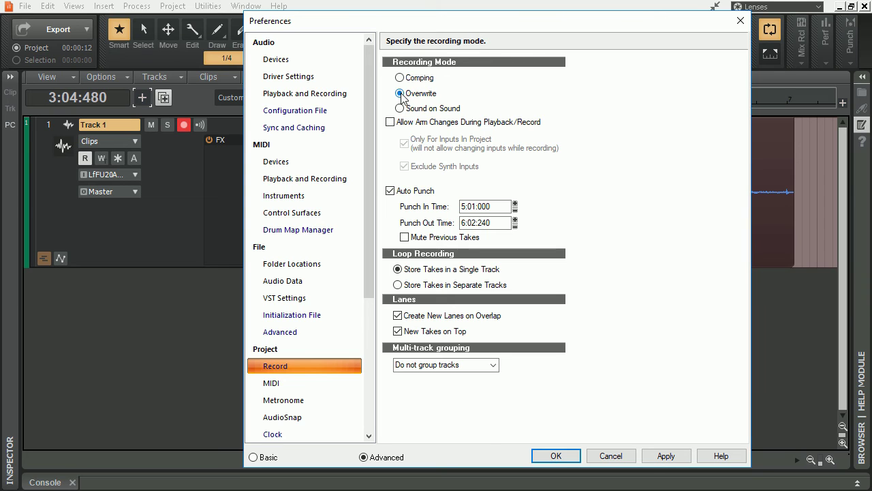
{"action": "left_click", "coordinate": [661, 456]}
{"action": "left_click", "coordinate": [556, 455]}
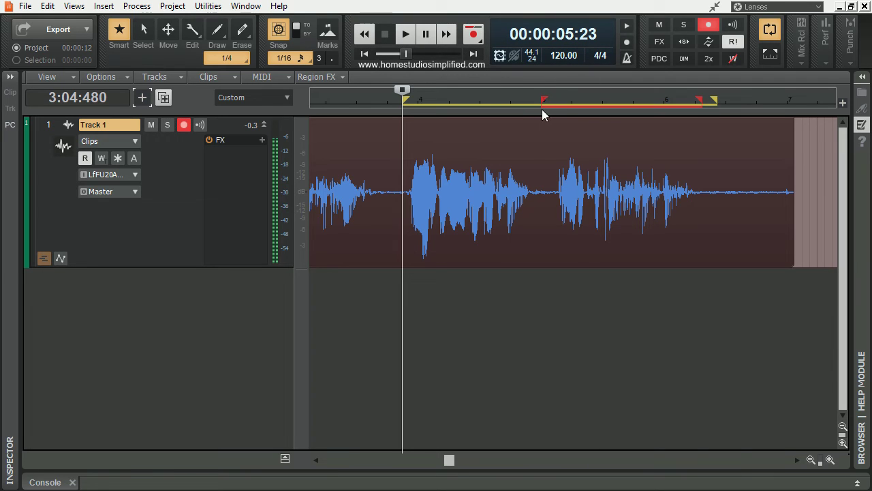
Step: Record an Overwrite punch-in take over the second vocal phrase, then audition it
{"action": "left_click", "coordinate": [474, 35]}
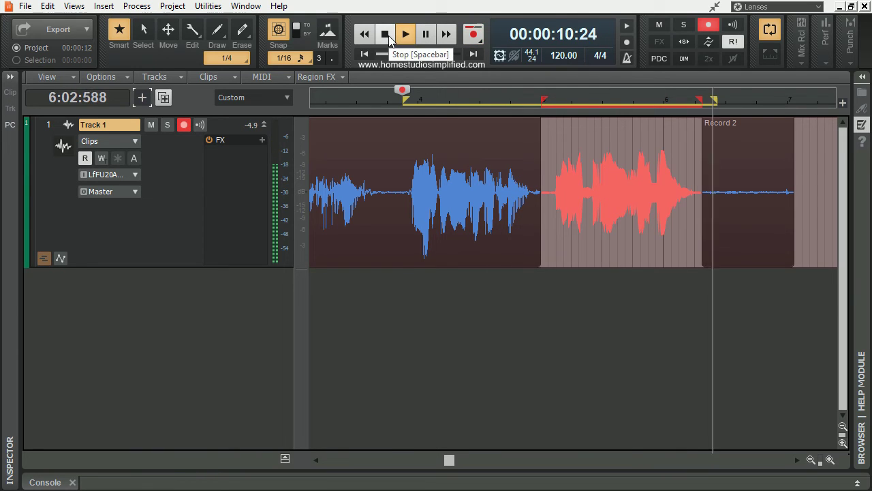
{"action": "left_click", "coordinate": [394, 35]}
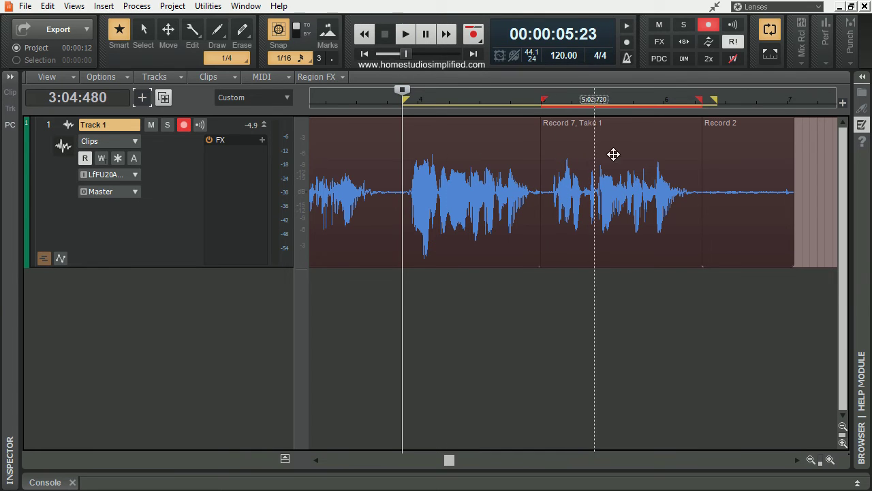
{"action": "left_click", "coordinate": [407, 34]}
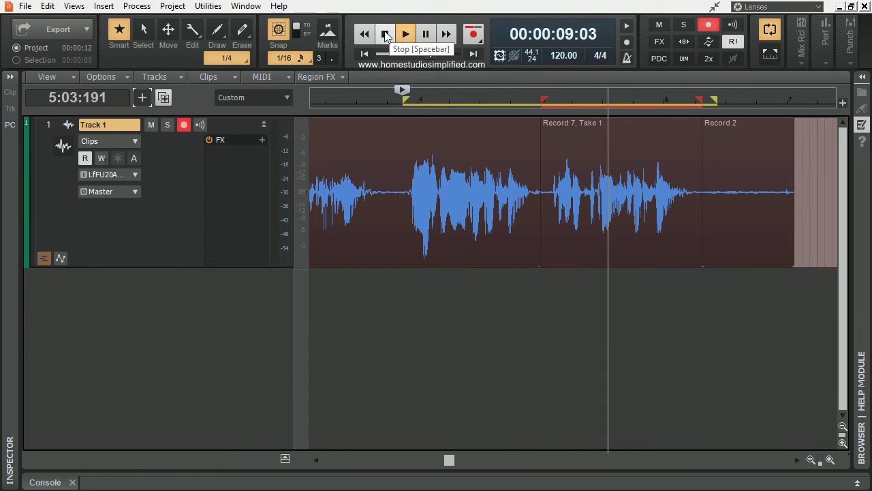
{"action": "left_click", "coordinate": [385, 34]}
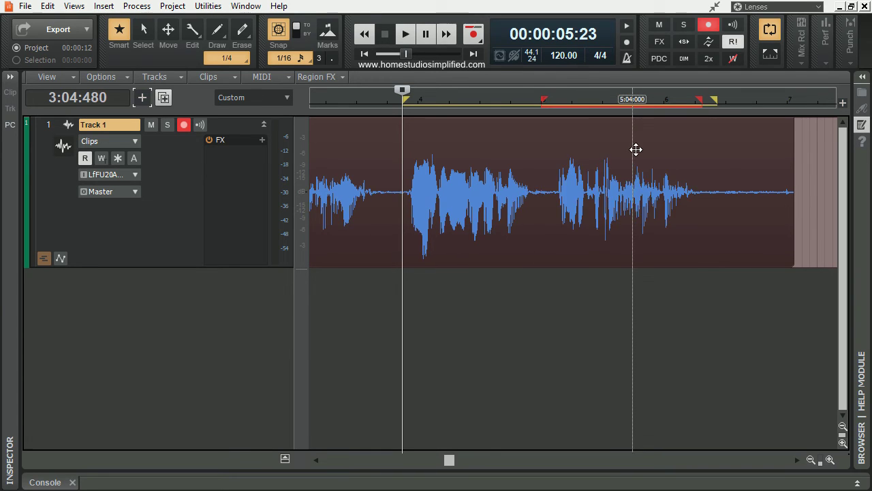
Step: Delete the second vocal phrase (about 5:01–6:01) and the Record 2 clip from Track 1
{"action": "right_click", "coordinate": [470, 35]}
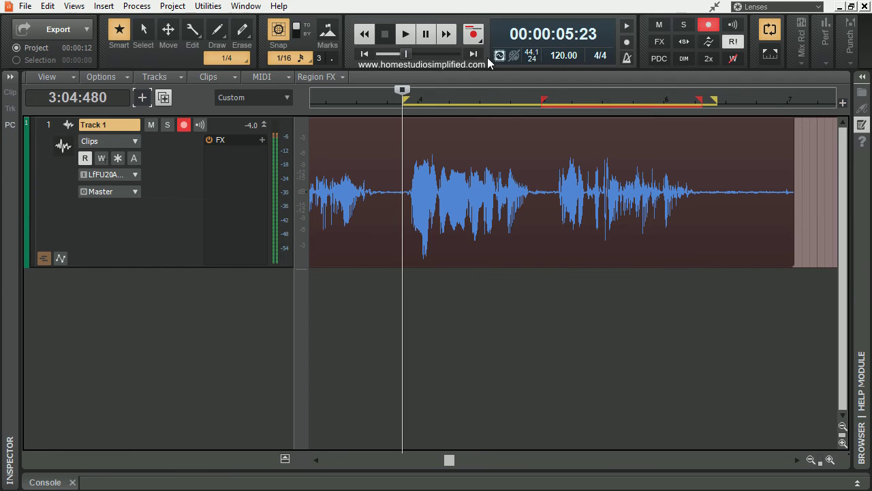
{"action": "left_click", "coordinate": [43, 259]}
{"action": "left_click", "coordinate": [42, 259]}
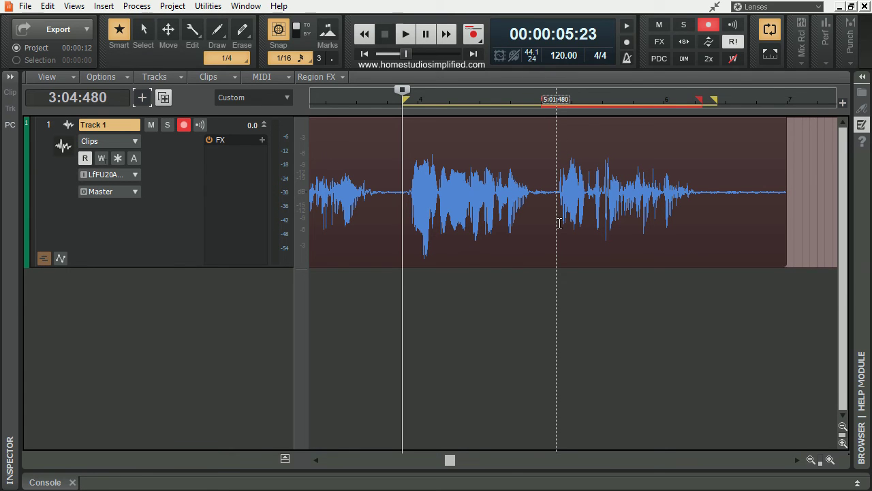
{"action": "left_click_drag", "start_coordinate": [560, 223], "coordinate": [697, 227]}
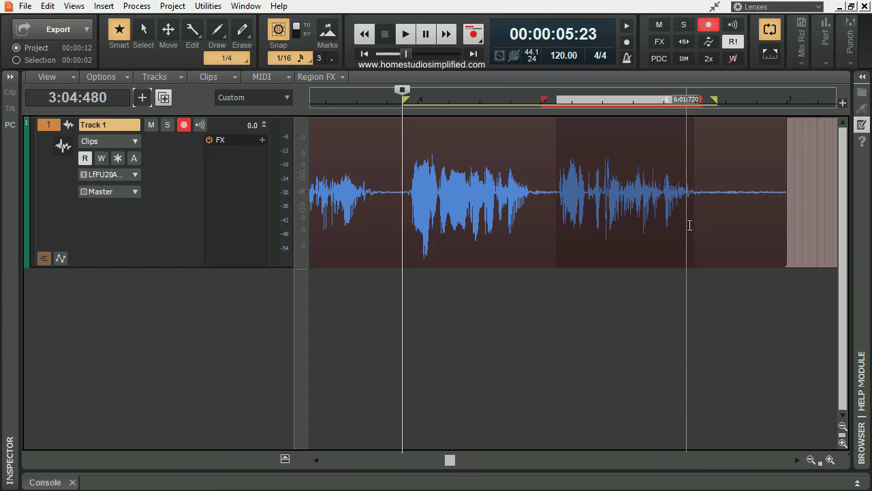
{"action": "key", "text": "Delete"}
{"action": "left_click", "coordinate": [715, 185]}
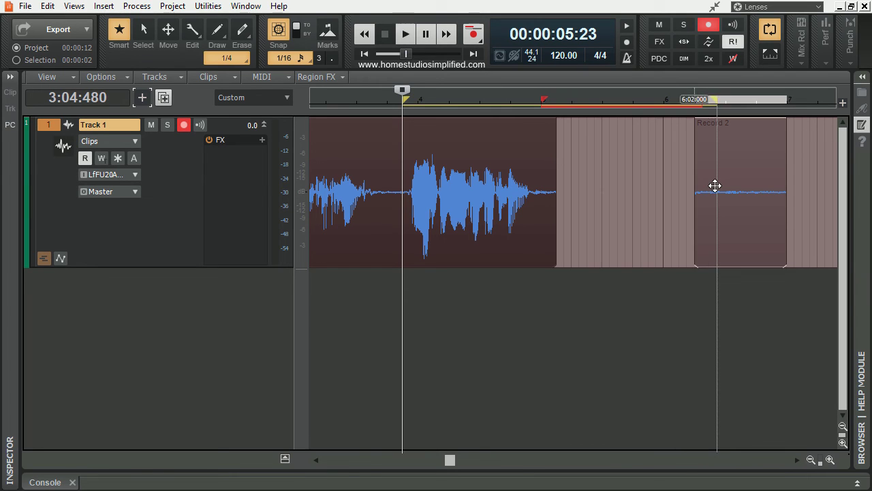
{"action": "key", "text": "Delete"}
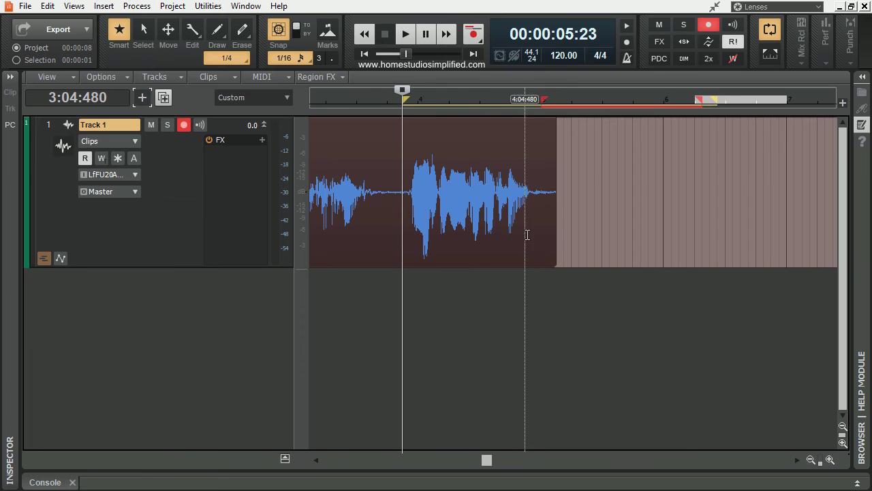
Step: Start loop recording fresh passes of the second phrase inside the punch range
{"action": "key", "text": "space"}
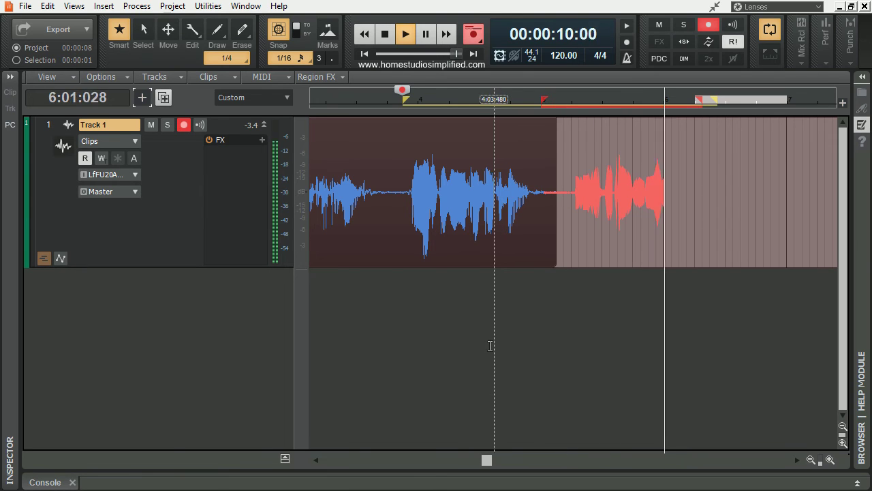
Step: Stop recording, expand Track 1's take lanes, and choose Record 9, Take 1
{"action": "key", "text": "space"}
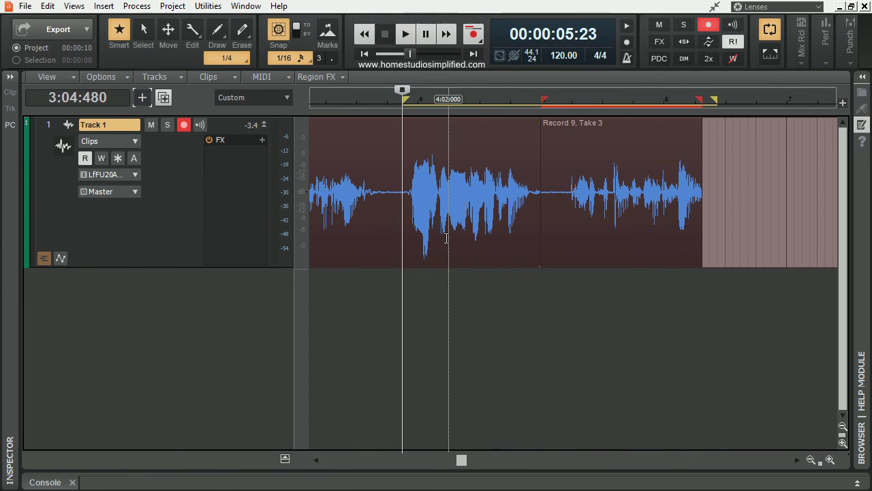
{"action": "left_click", "coordinate": [43, 257]}
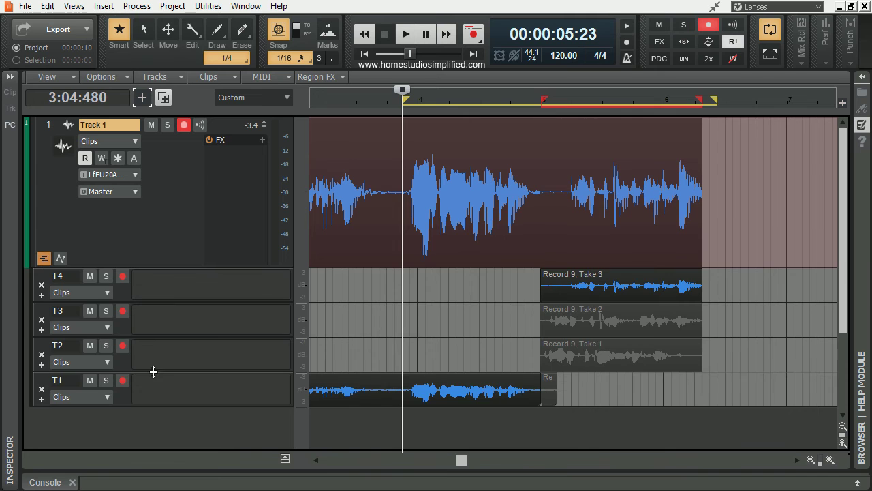
{"action": "left_click", "coordinate": [559, 348]}
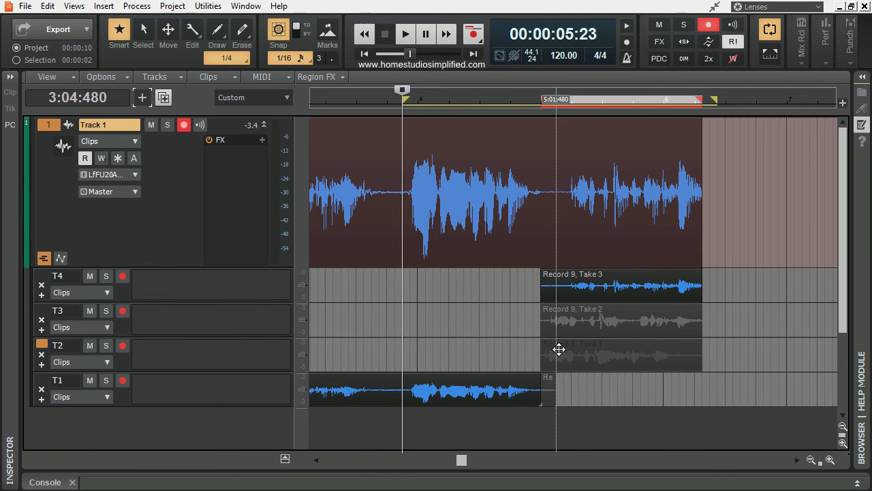